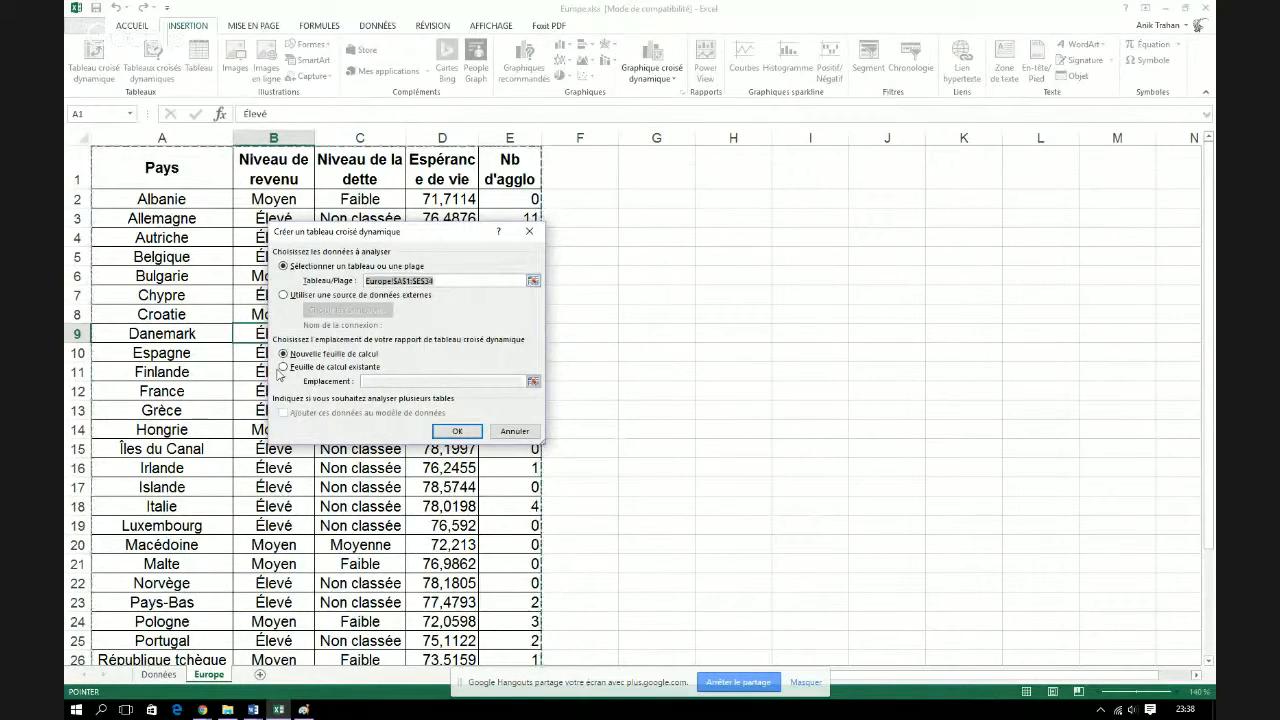
Create a PivotTable from the Europe data on a new worksheet, with Nb d'agglo as rows and the count of Pays as values
{"action": "left_click", "coordinate": [466, 431]}
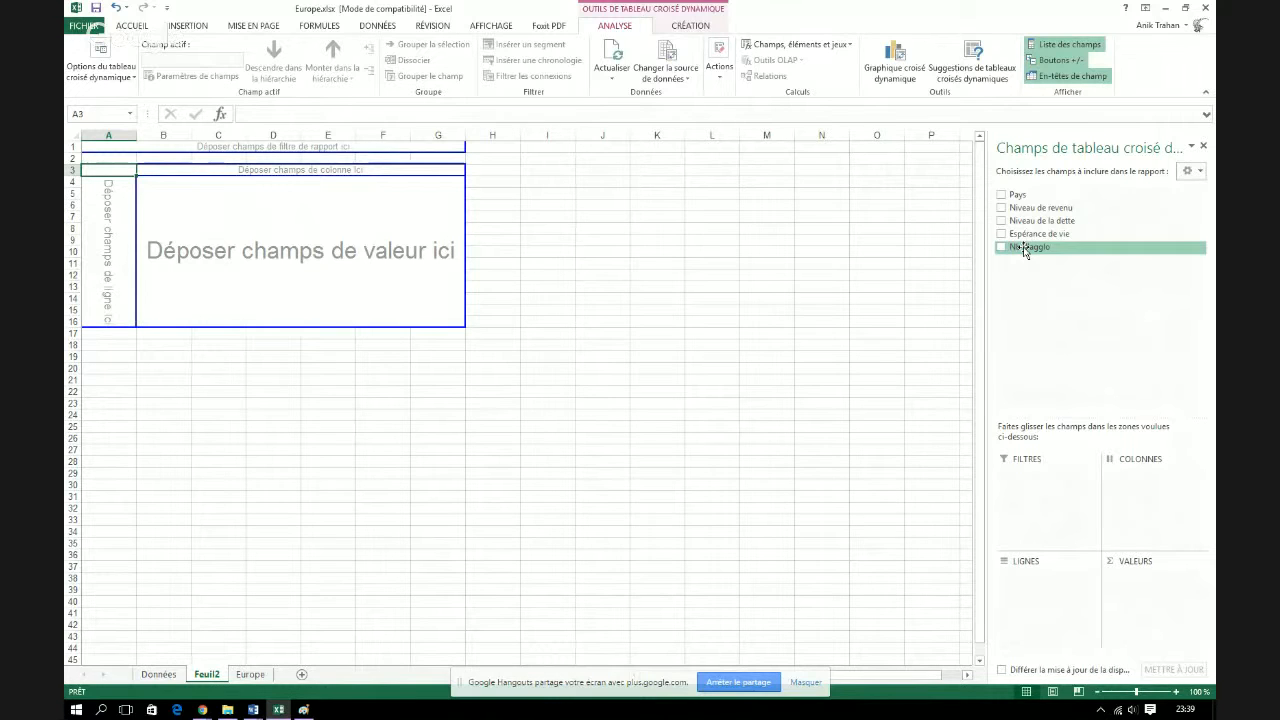
{"action": "left_click_drag", "start_coordinate": [1024, 251], "coordinate": [1068, 584]}
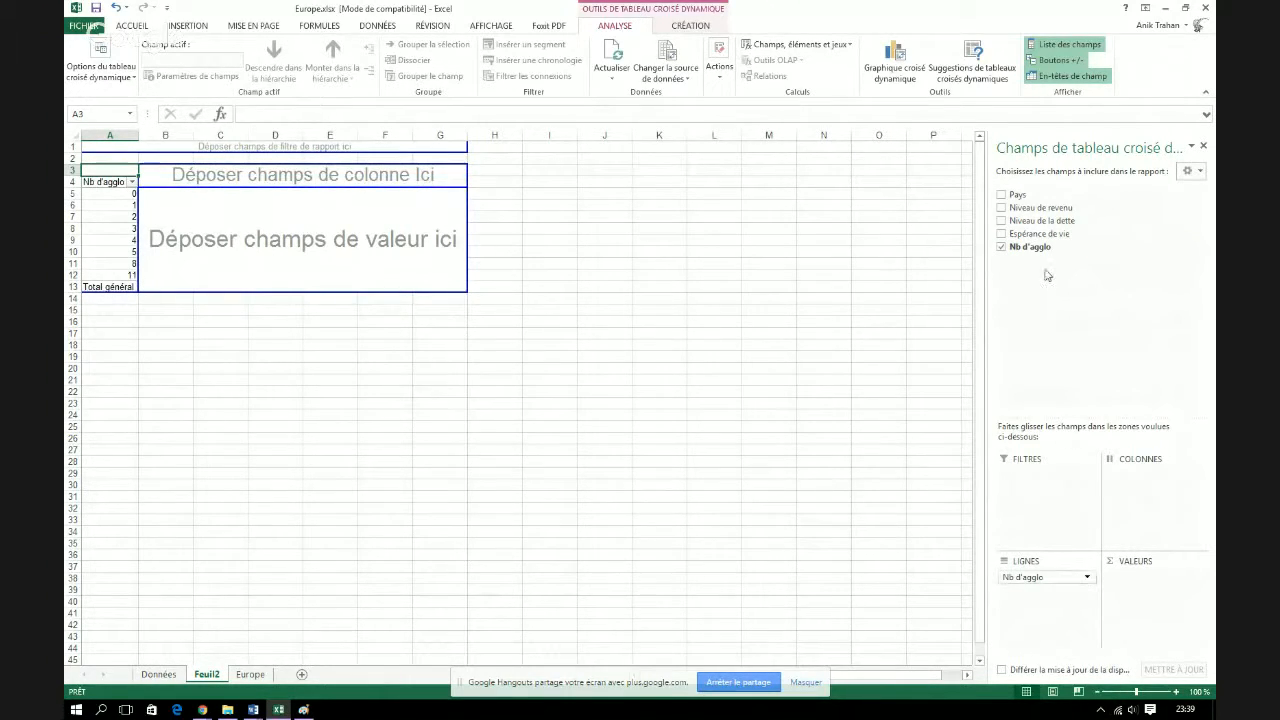
{"action": "left_click_drag", "start_coordinate": [1018, 194], "coordinate": [1162, 580]}
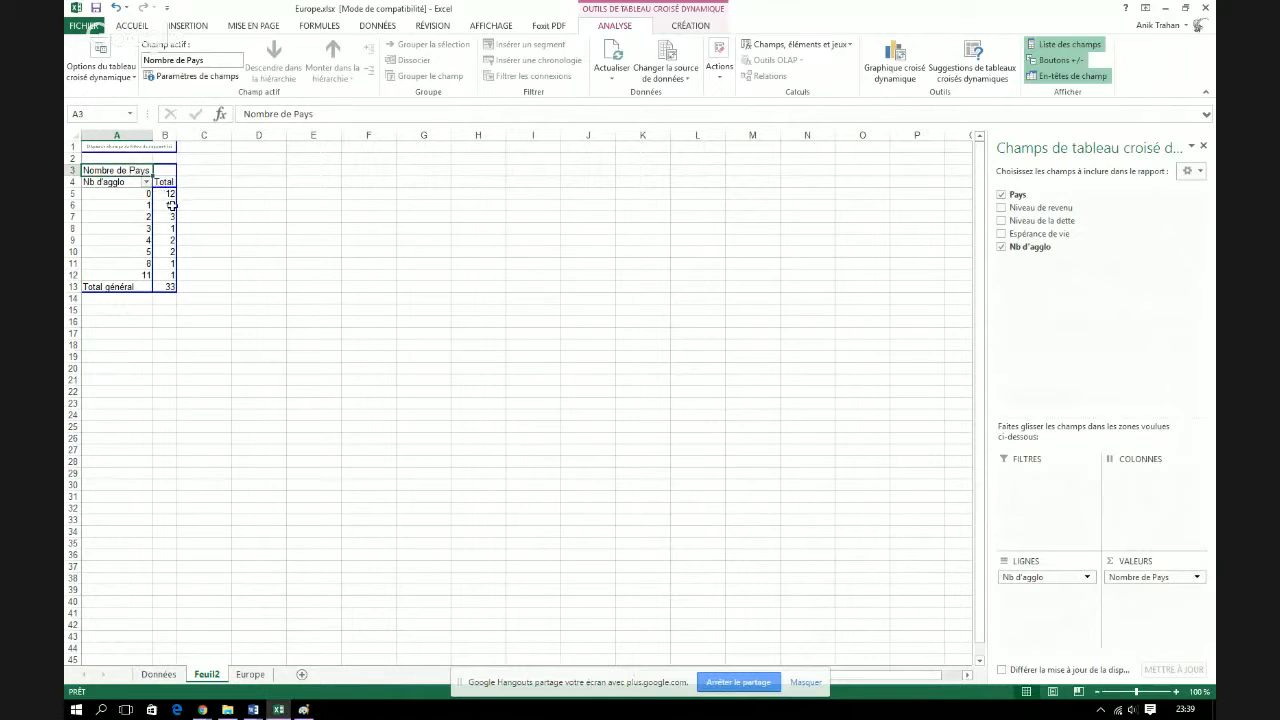
{"action": "mouse_move", "coordinate": [171, 205]}
Add a new worksheet and copy the pivot results from A5:B13 on Feuil2 into it, starting at cell B4
{"action": "left_click", "coordinate": [302, 674]}
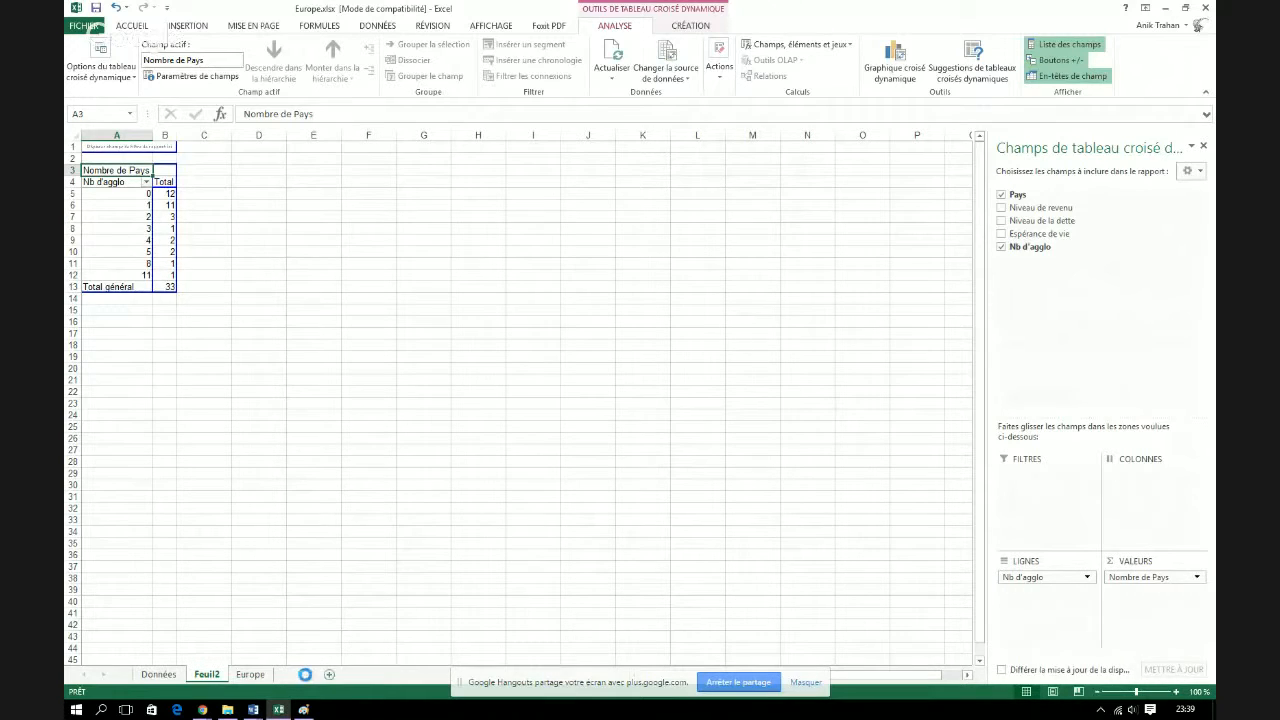
{"action": "left_click", "coordinate": [210, 674]}
{"action": "left_click_drag", "start_coordinate": [109, 190], "coordinate": [168, 285]}
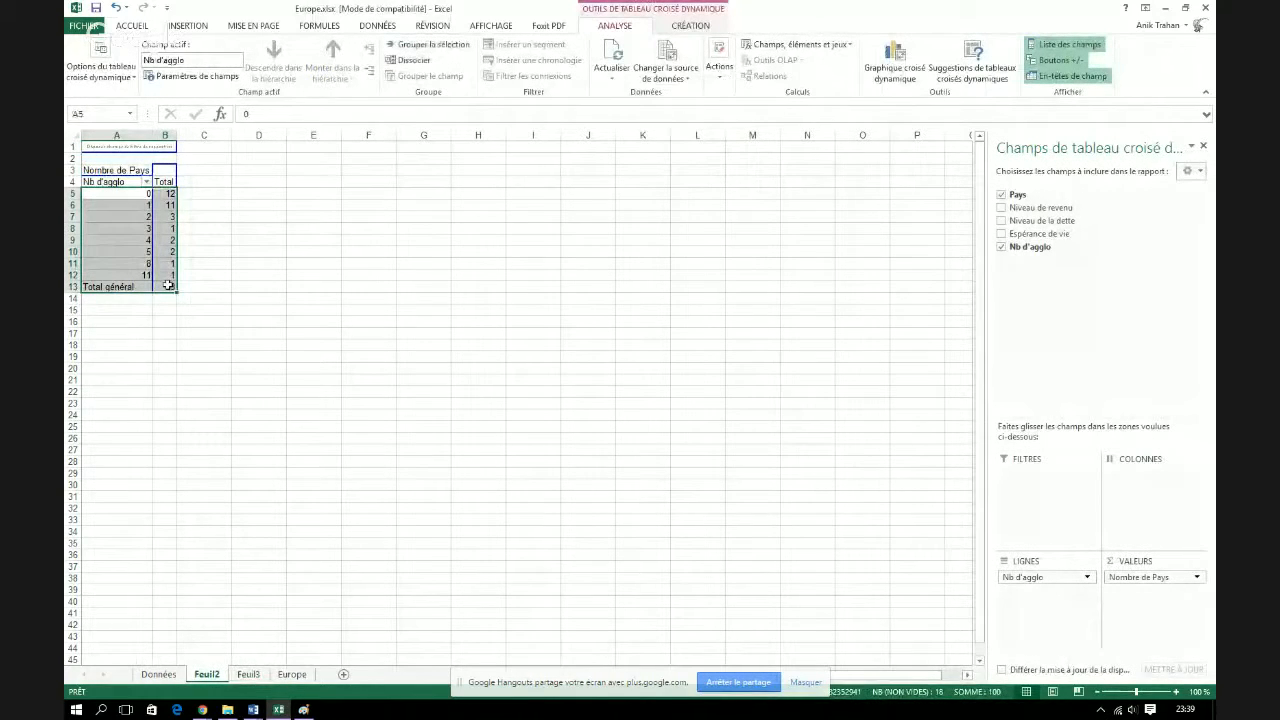
{"action": "key", "text": "ctrl+c"}
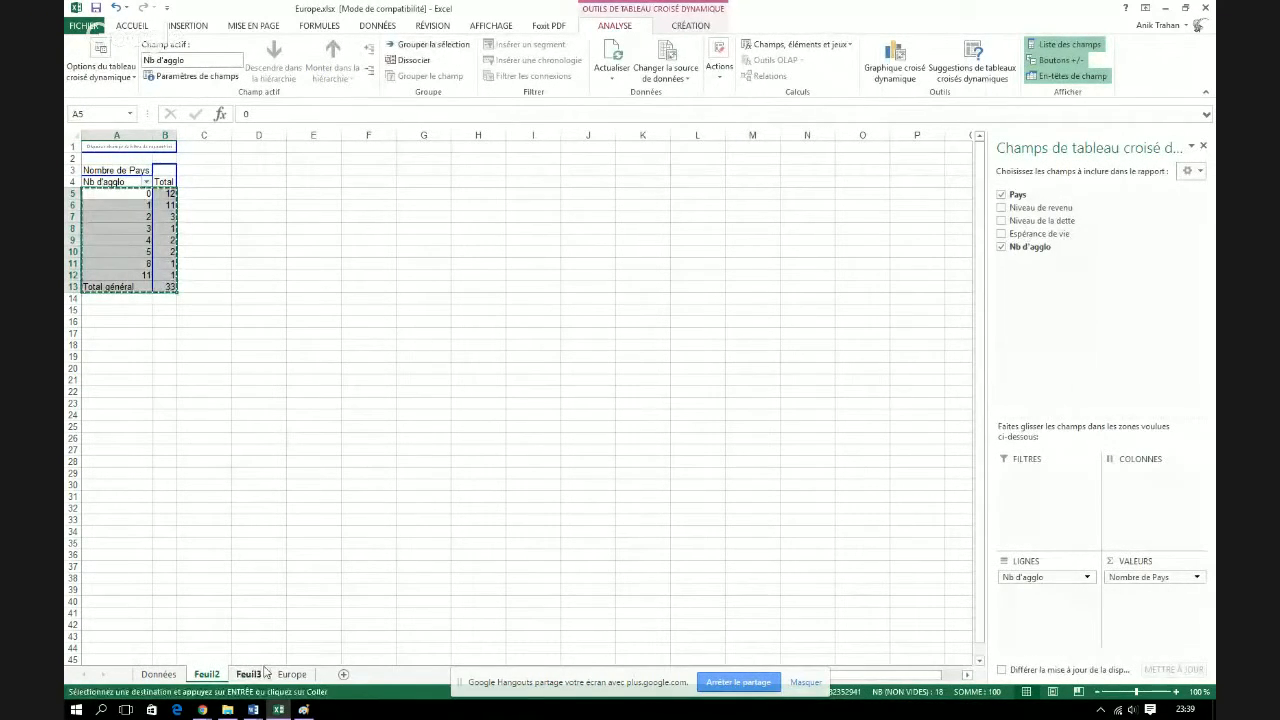
{"action": "left_click", "coordinate": [262, 673]}
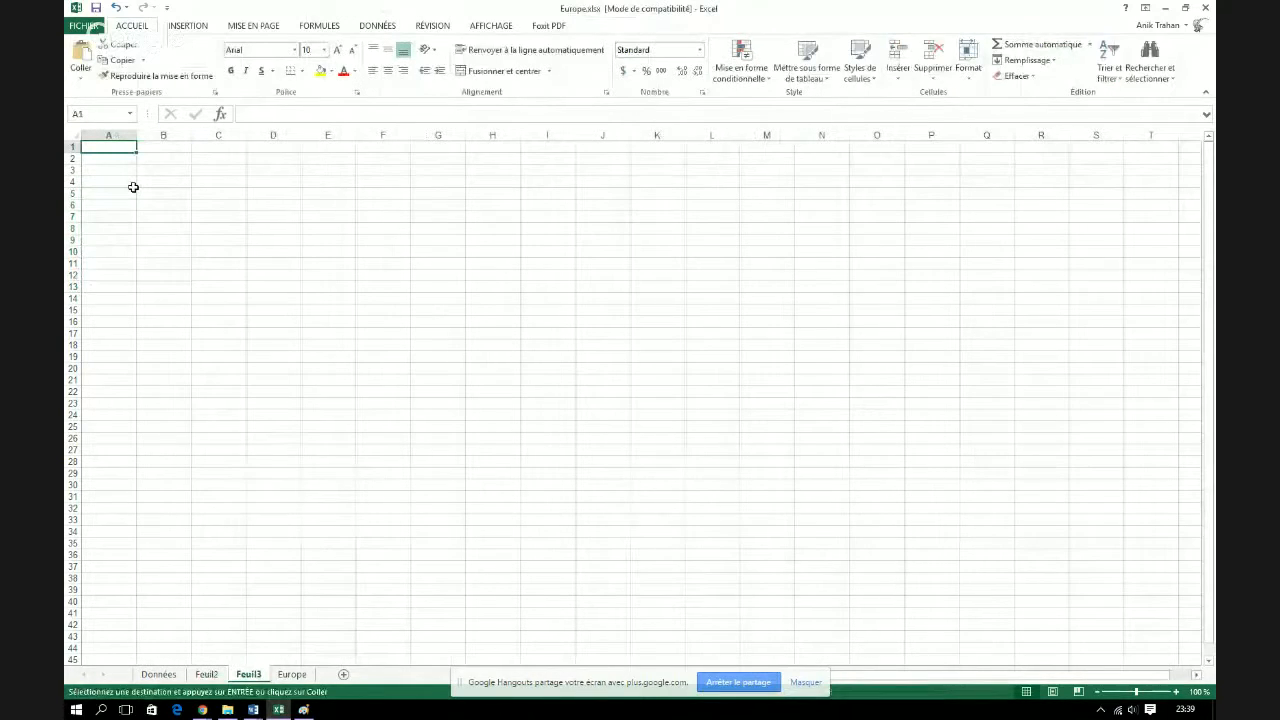
{"action": "left_click", "coordinate": [142, 183]}
{"action": "key", "text": "ctrl+v"}
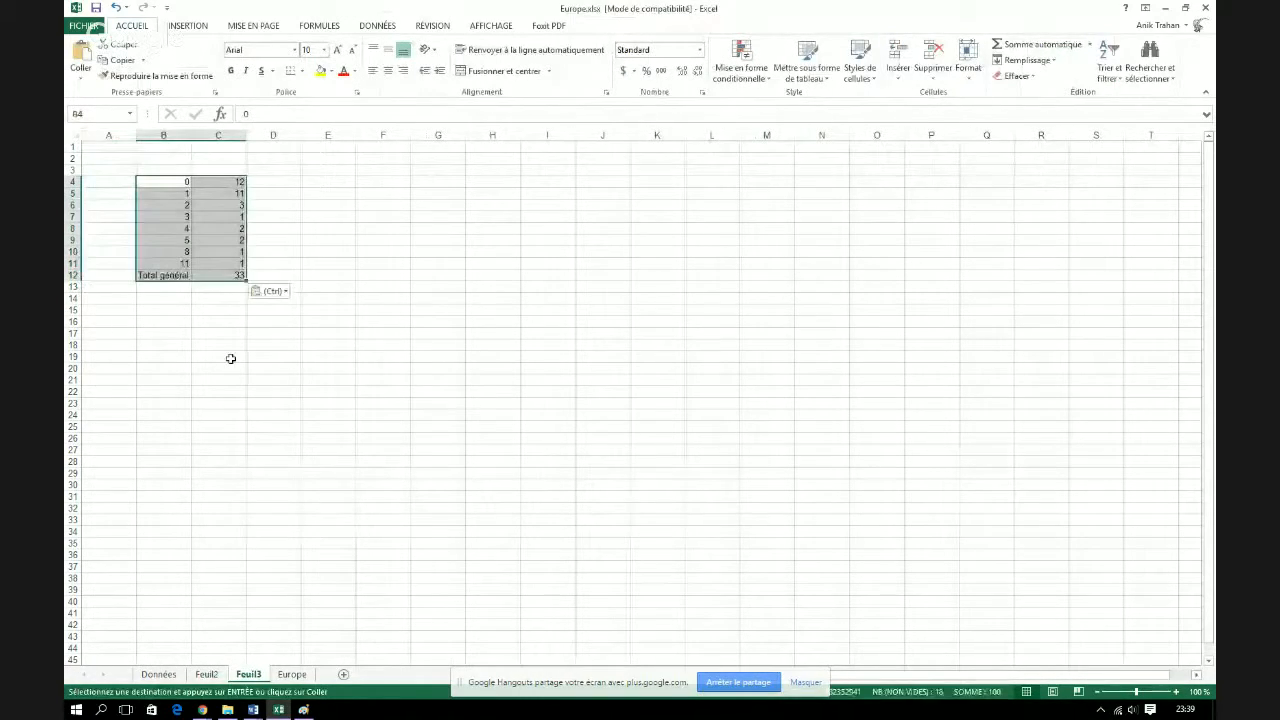
Replace the fields of the PivotTable on Feuil2 with Niveau de revenu as rows and Espérance de vie as values
{"action": "left_click", "coordinate": [206, 674]}
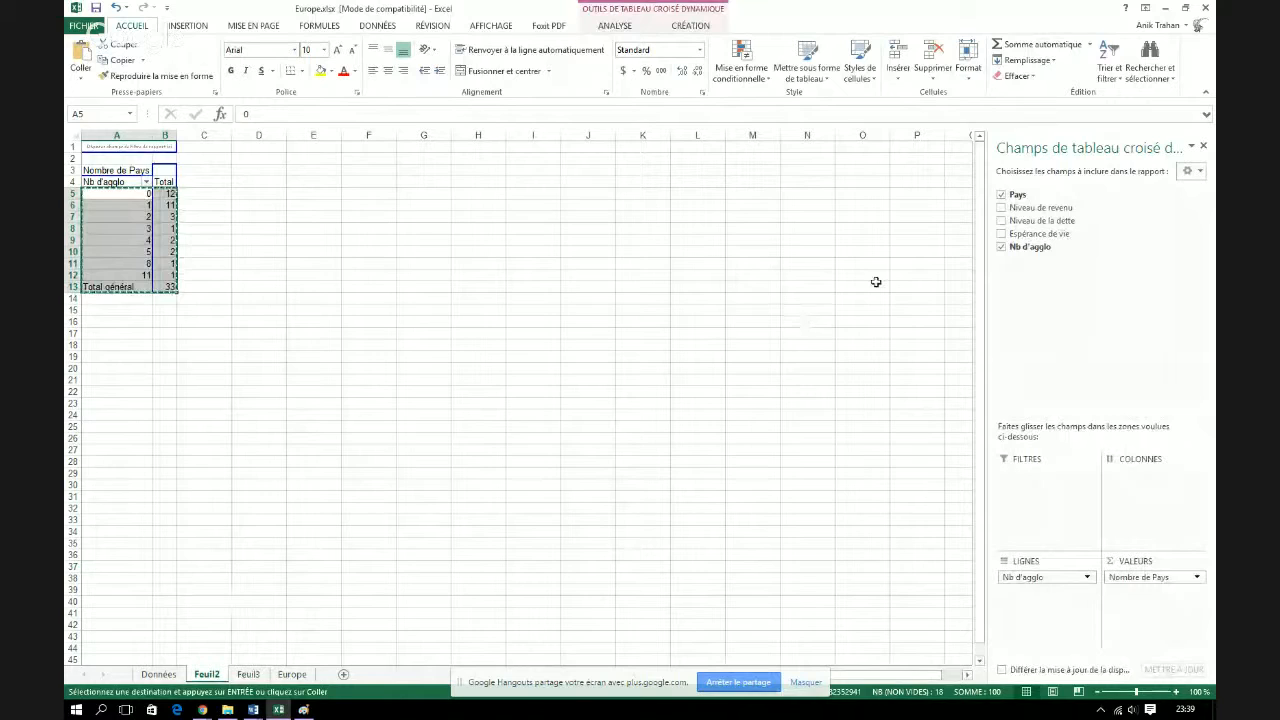
{"action": "left_click", "coordinate": [1002, 247]}
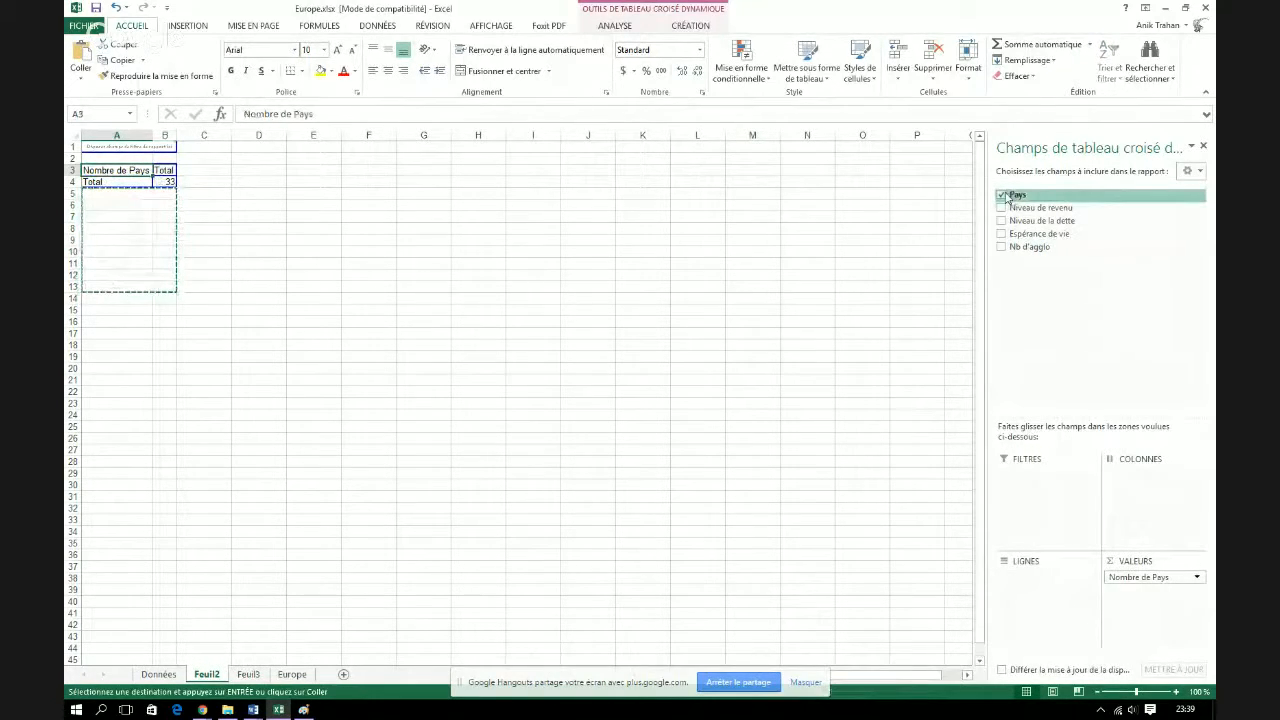
{"action": "left_click", "coordinate": [1008, 195]}
{"action": "left_click", "coordinate": [1010, 207]}
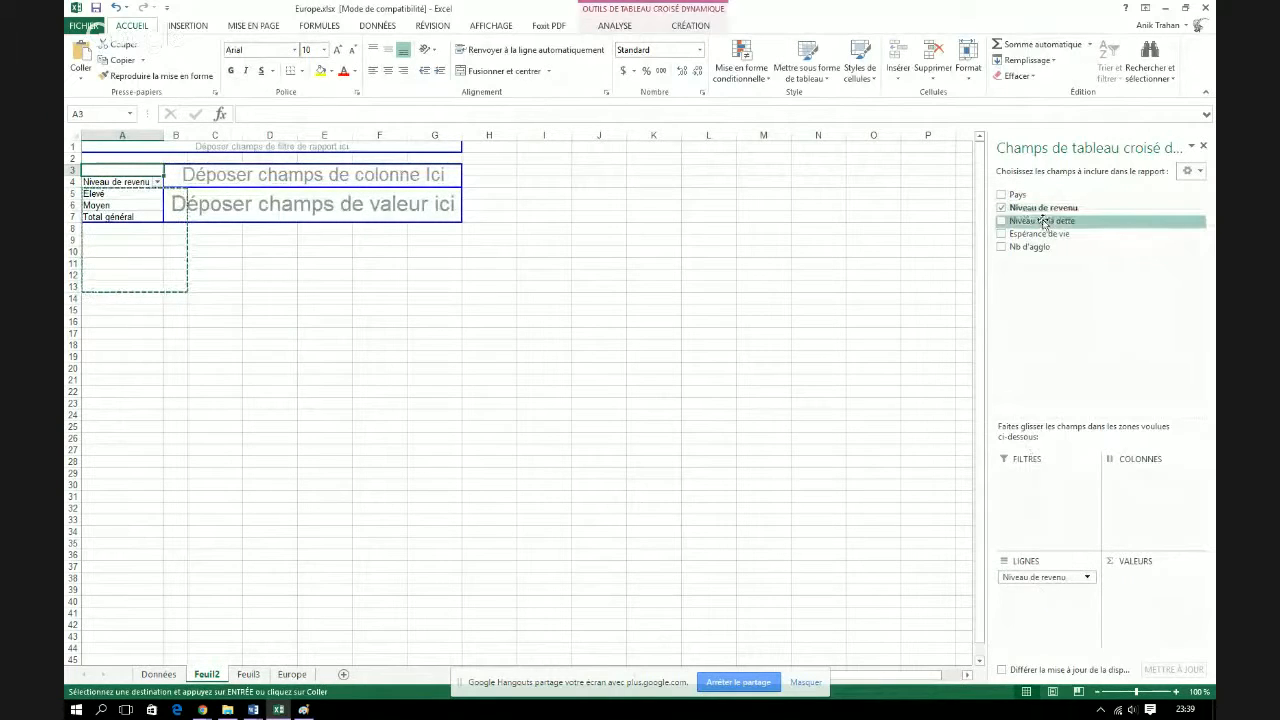
{"action": "left_click_drag", "start_coordinate": [1048, 234], "coordinate": [1152, 548]}
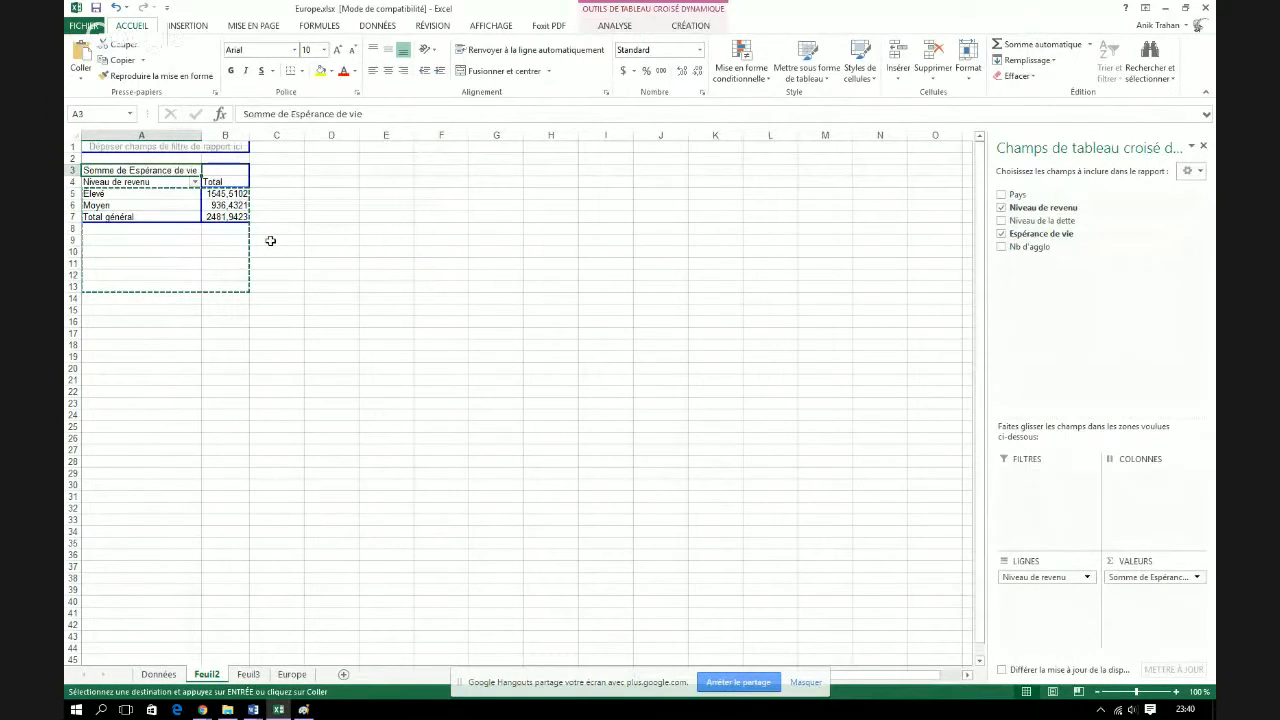
Summarize Espérance de vie by average (Moyenne) and add Niveau de la dette as the PivotTable's column field
{"action": "right_click", "coordinate": [167, 172]}
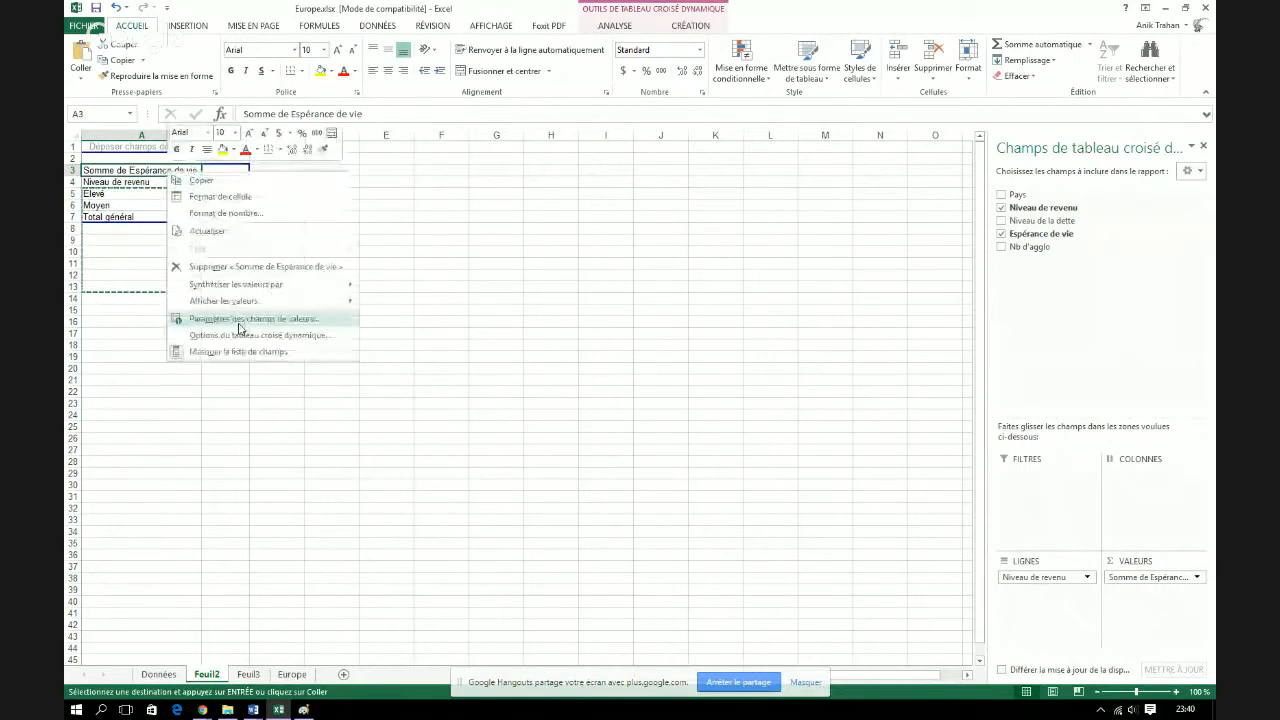
{"action": "left_click", "coordinate": [240, 319]}
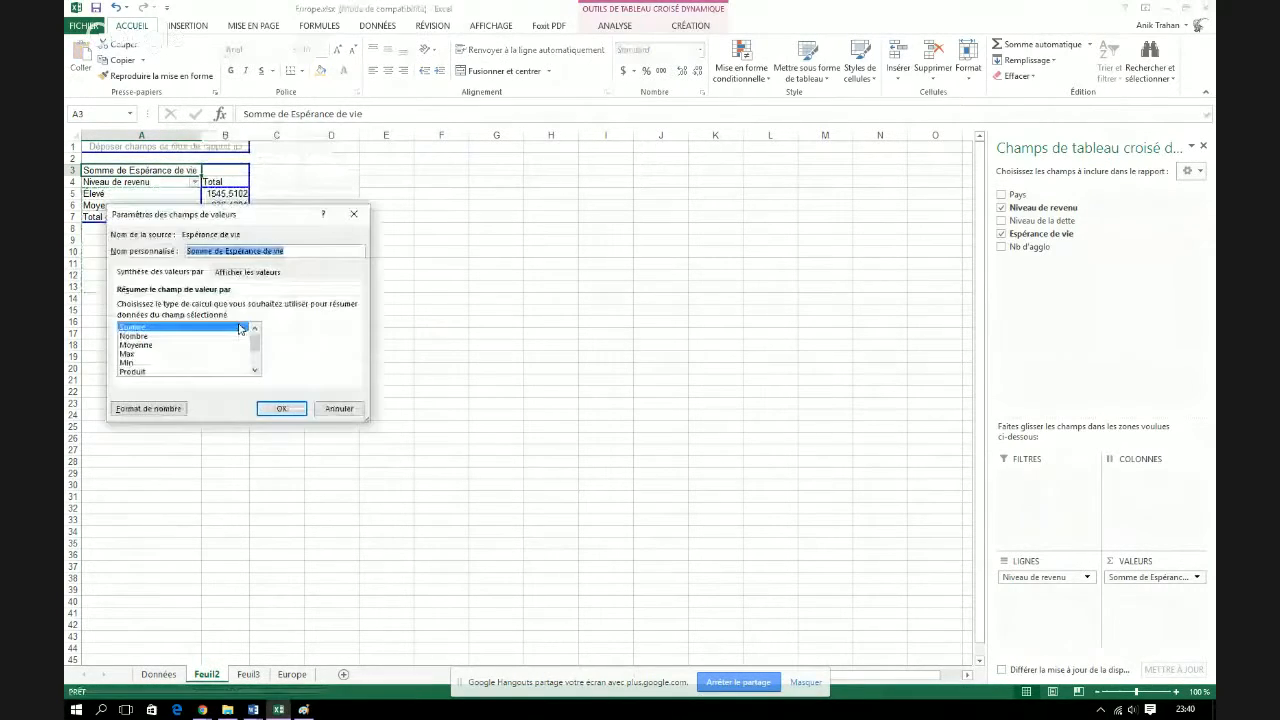
{"action": "left_click", "coordinate": [140, 345]}
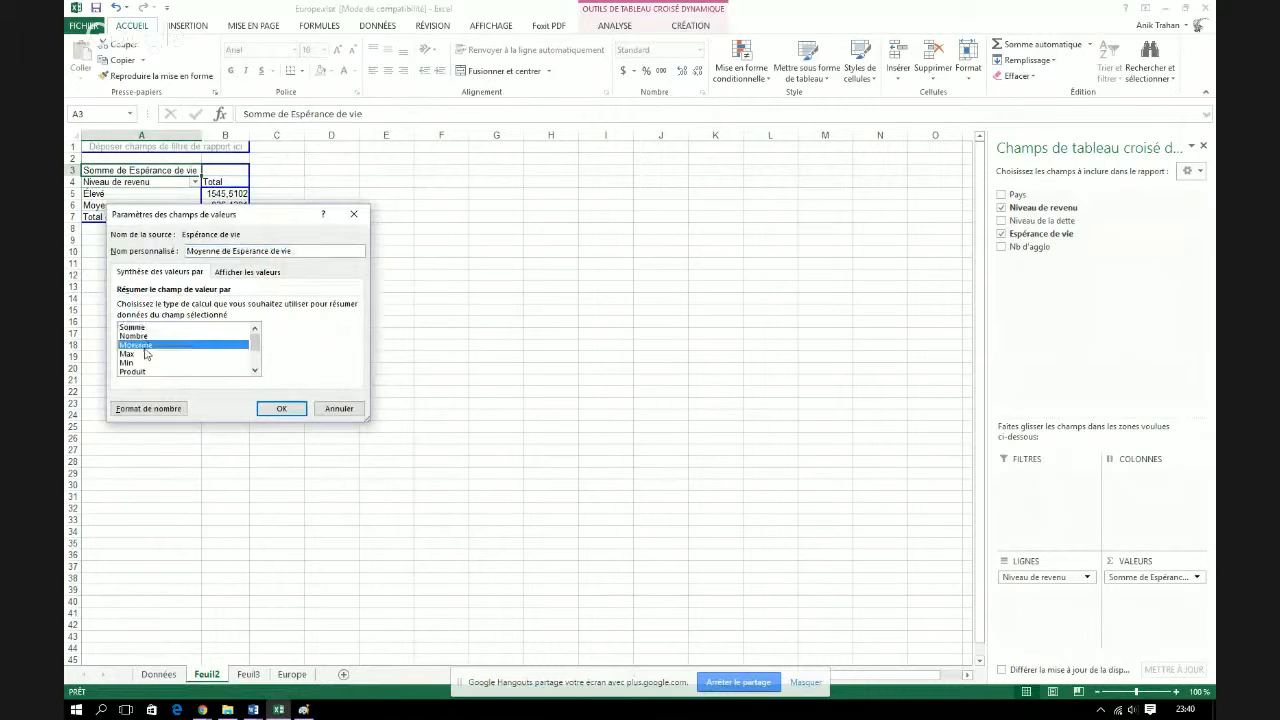
{"action": "left_click", "coordinate": [282, 410]}
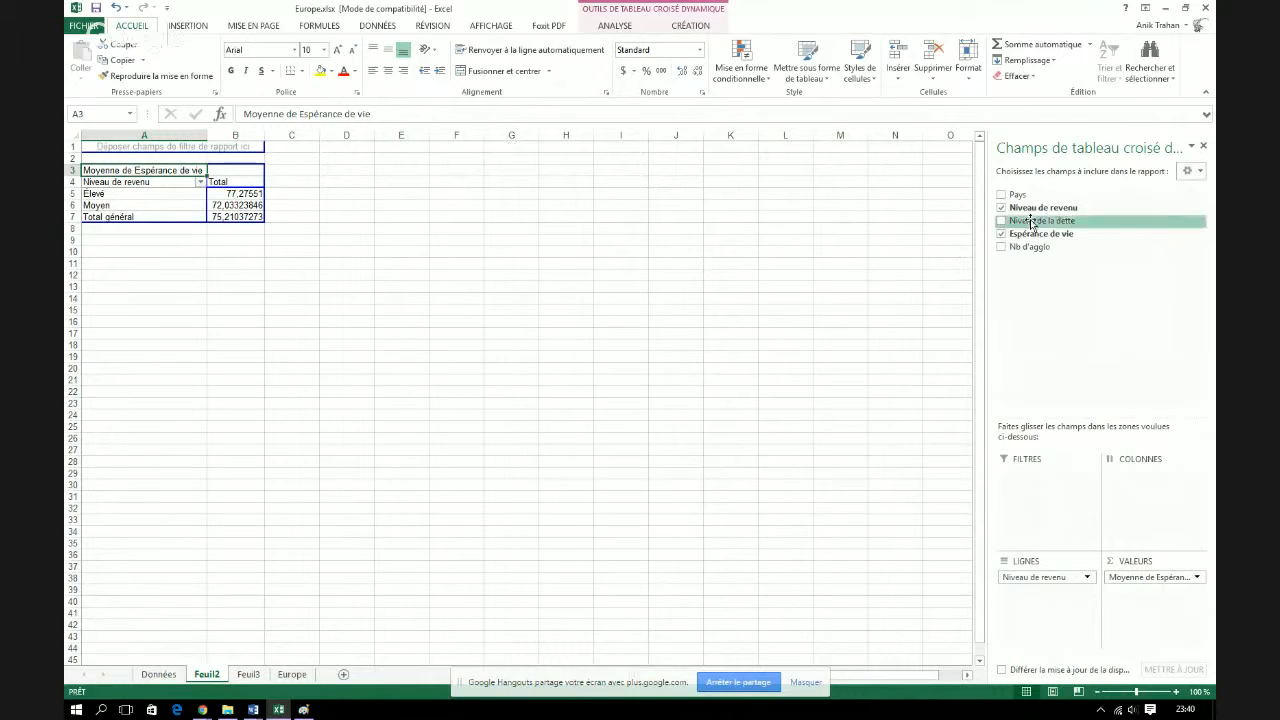
{"action": "left_click_drag", "start_coordinate": [1031, 222], "coordinate": [1150, 510]}
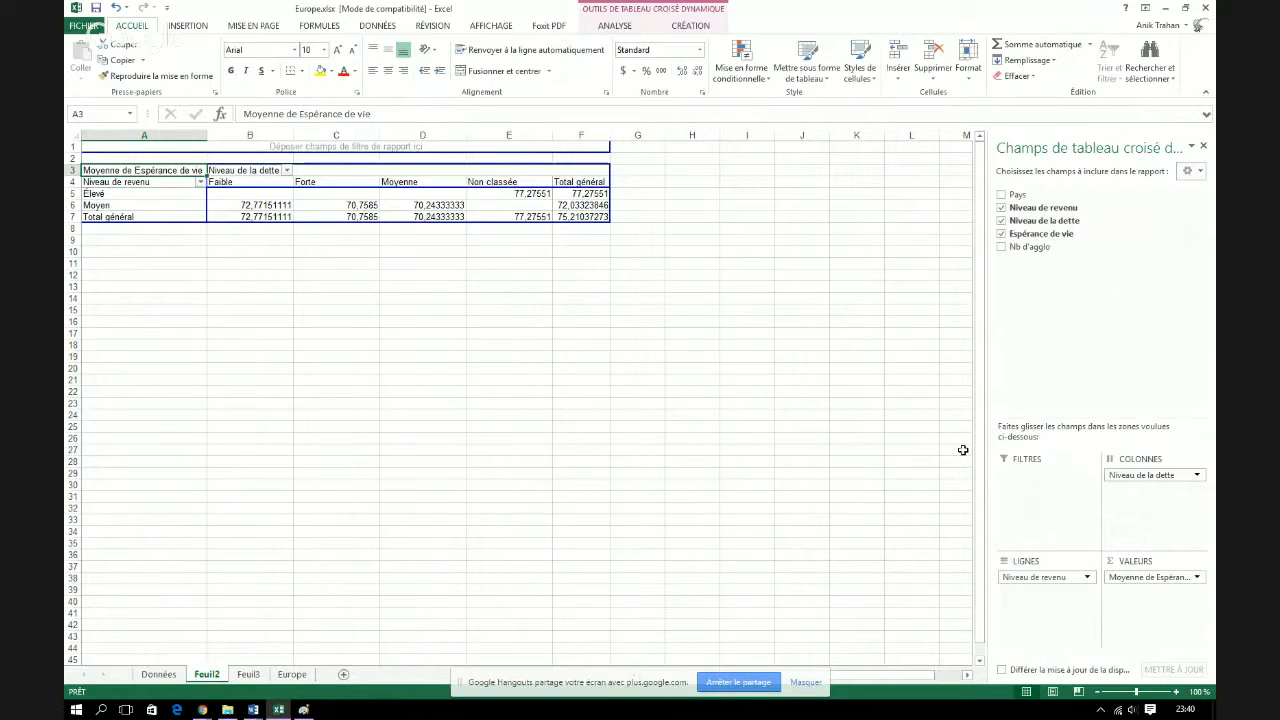
Clear all fields from the PivotTable and rebuild it with Espérance de vie as rows and the count of Pays as values
{"action": "left_click_drag", "start_coordinate": [1045, 577], "coordinate": [1062, 327]}
{"action": "left_click_drag", "start_coordinate": [1150, 475], "coordinate": [1095, 428]}
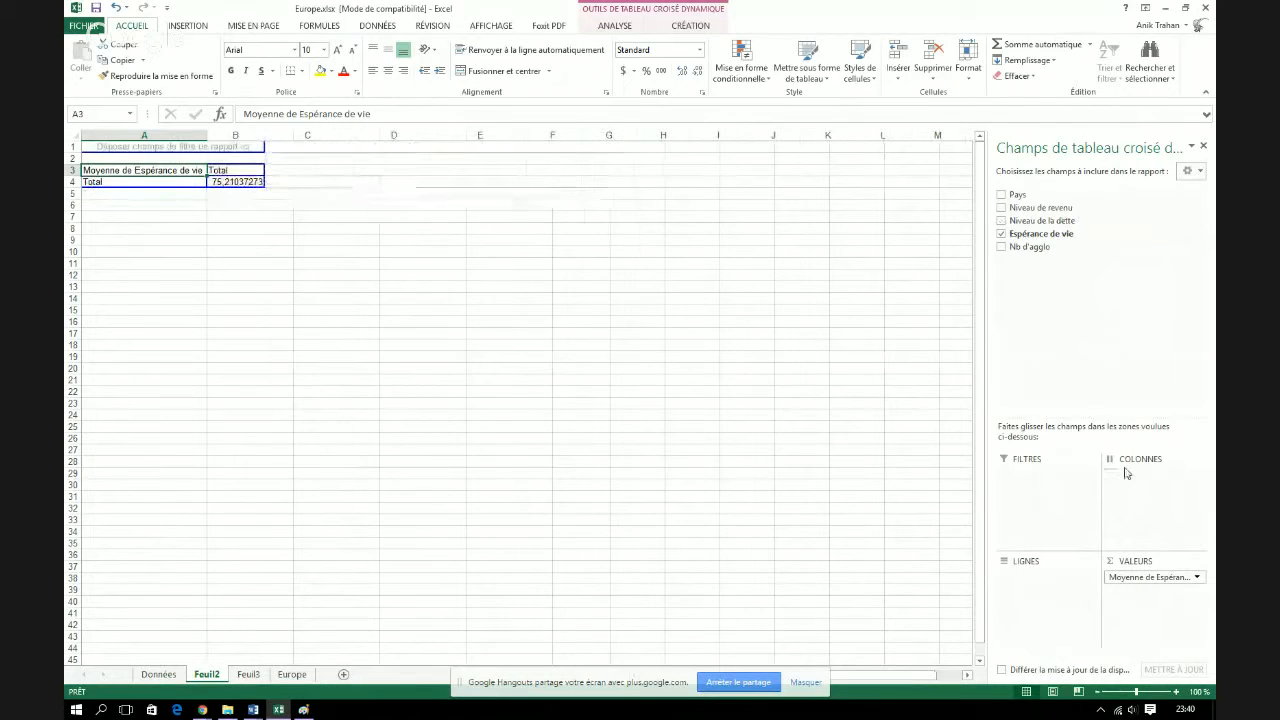
{"action": "left_click_drag", "start_coordinate": [1151, 575], "coordinate": [1066, 317]}
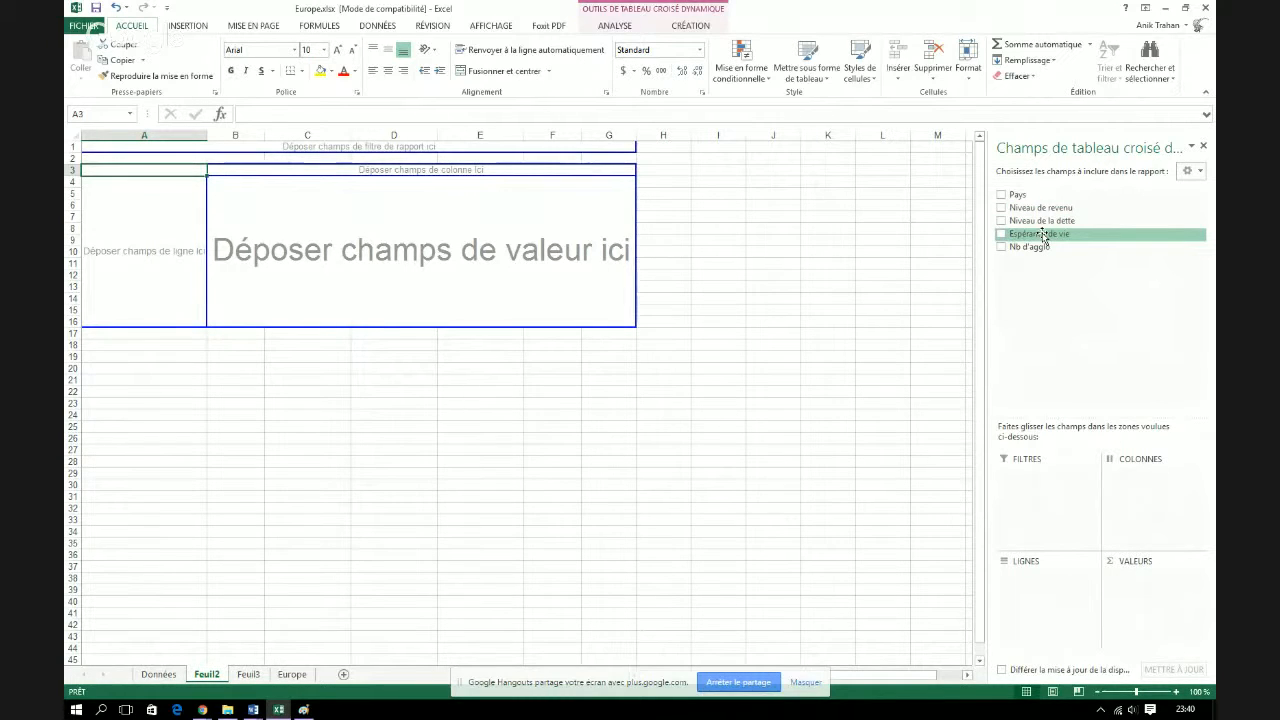
{"action": "left_click_drag", "start_coordinate": [1043, 235], "coordinate": [1032, 594]}
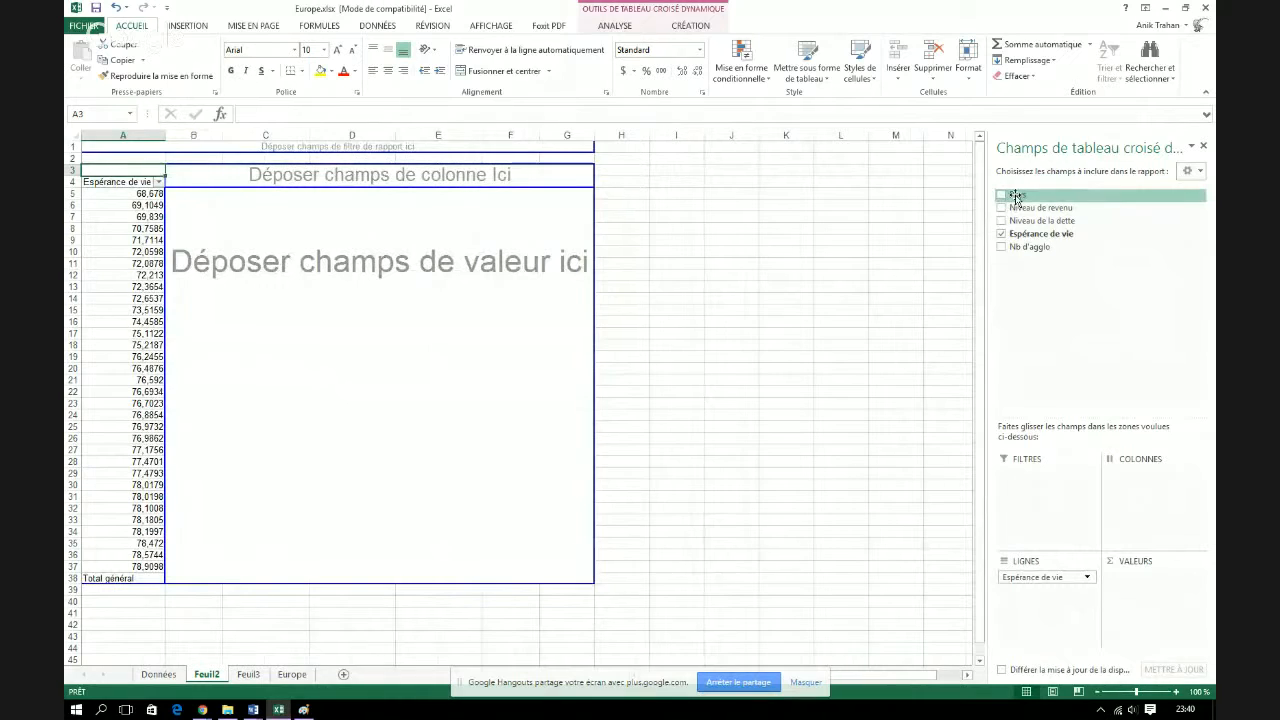
{"action": "left_click_drag", "start_coordinate": [1017, 194], "coordinate": [1128, 572]}
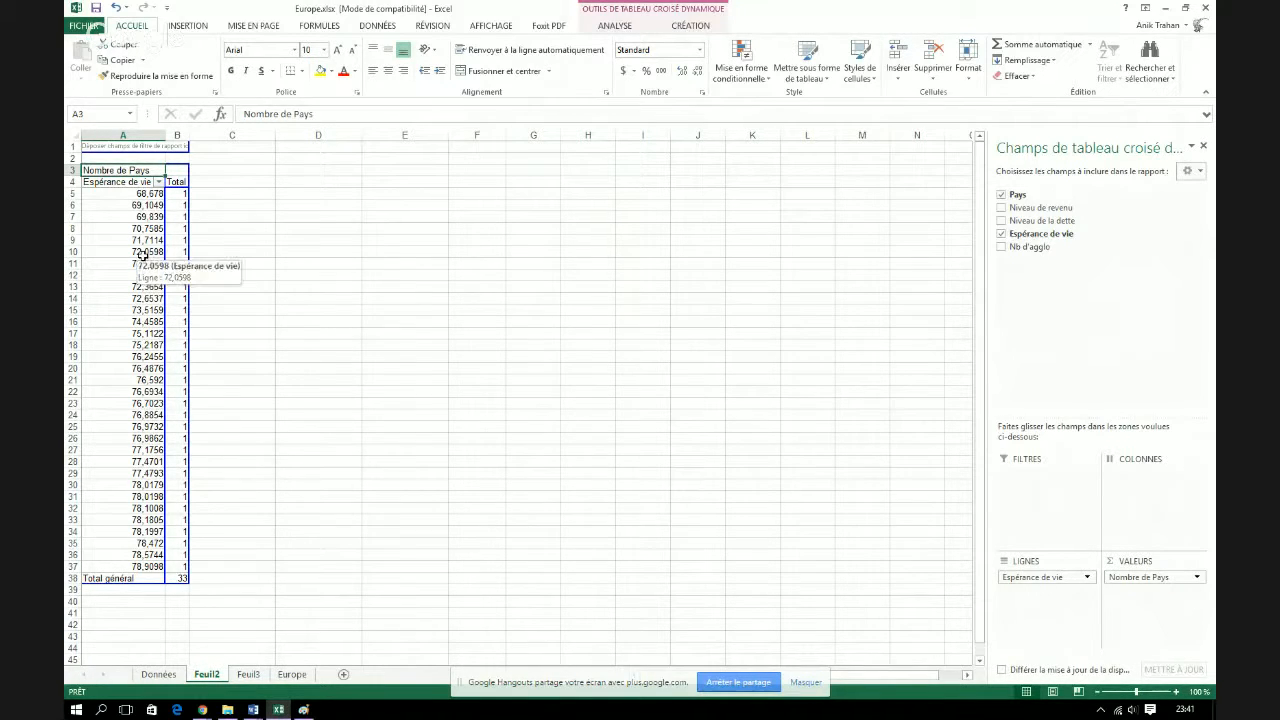
Group the Espérance de vie row values into intervals of 2, starting at 68
{"action": "left_click", "coordinate": [138, 185]}
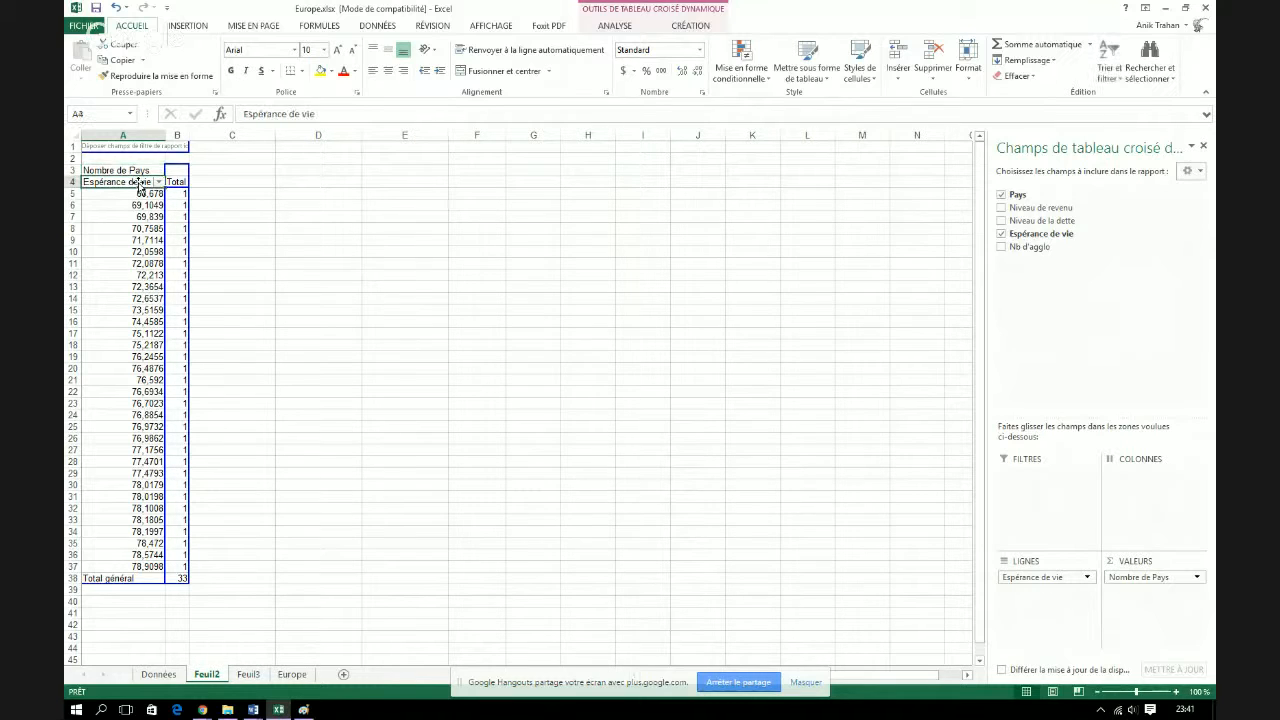
{"action": "right_click", "coordinate": [139, 190]}
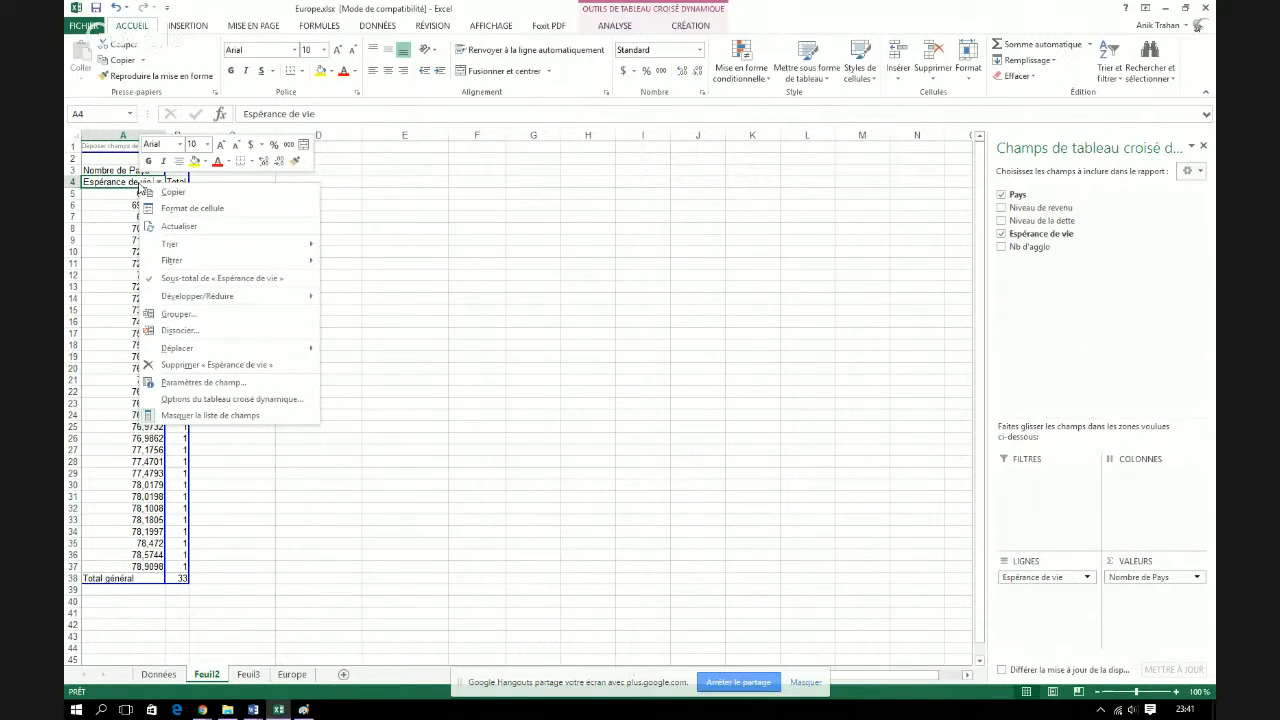
{"action": "left_click", "coordinate": [212, 320]}
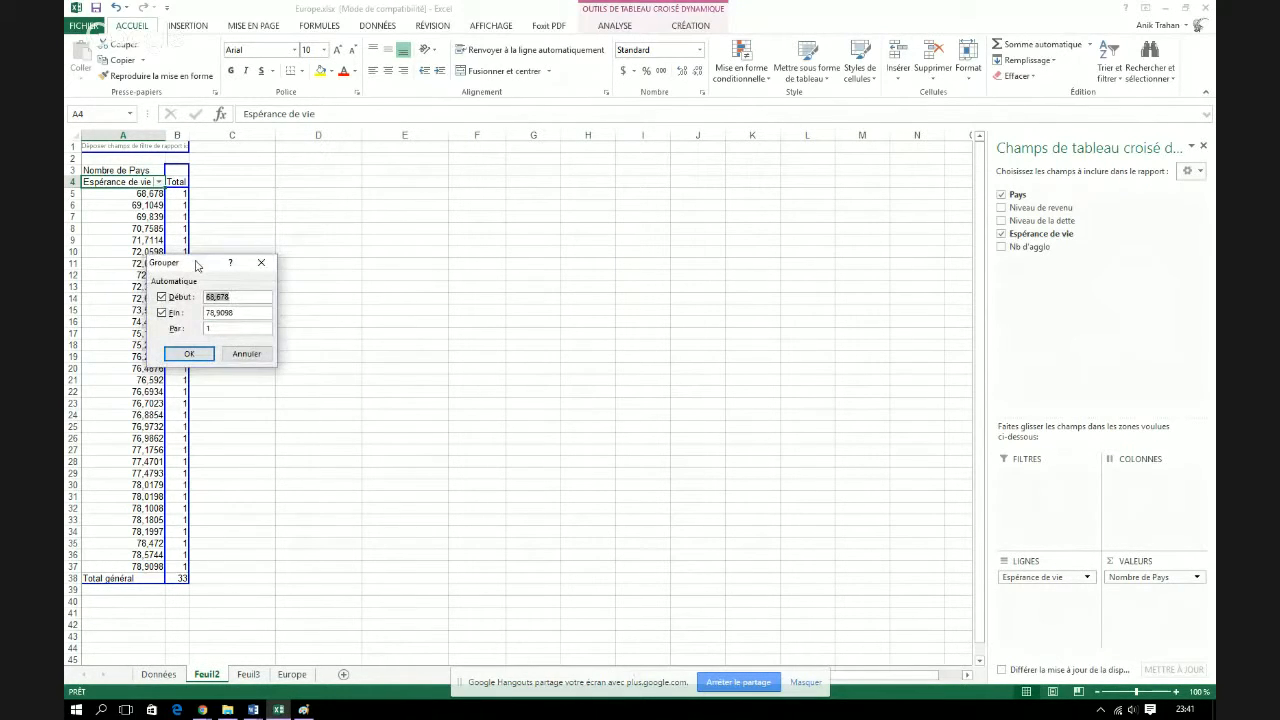
{"action": "left_click_drag", "start_coordinate": [197, 265], "coordinate": [359, 186]}
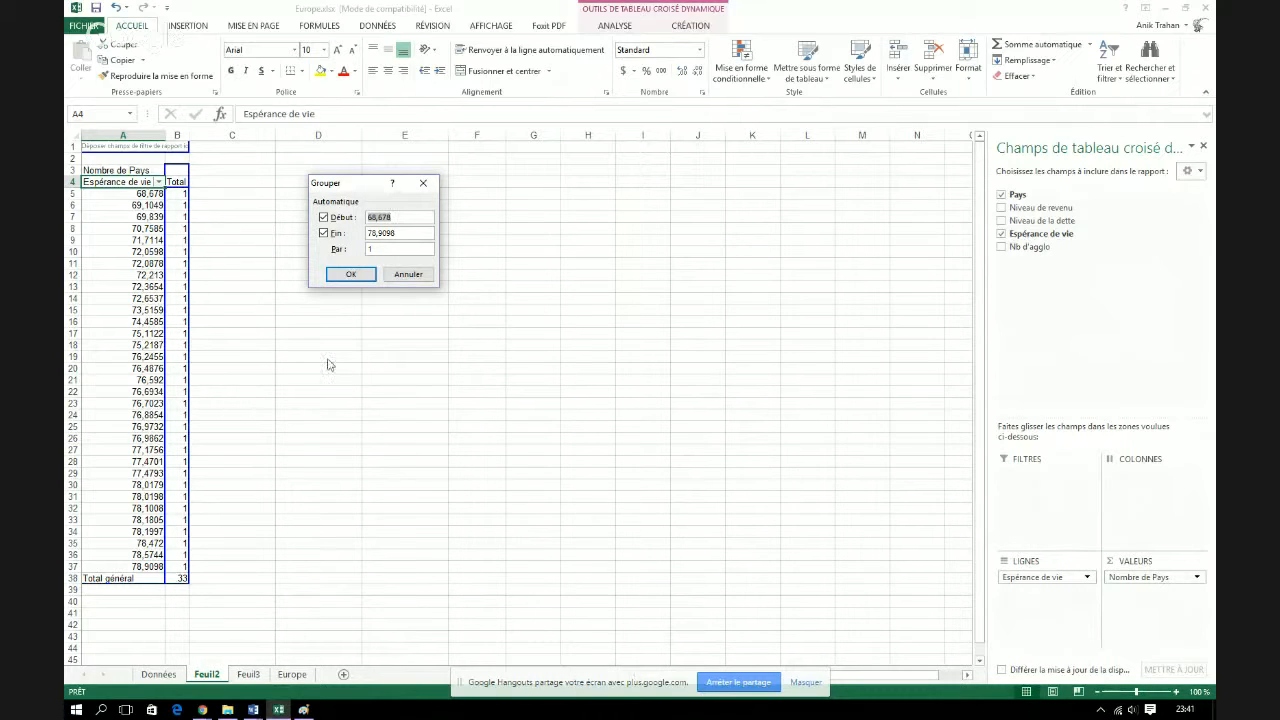
{"action": "left_click", "coordinate": [366, 249]}
{"action": "left_click_drag", "start_coordinate": [397, 217], "coordinate": [364, 223]}
{"action": "type", "text": "68"}
{"action": "left_click", "coordinate": [350, 274]}
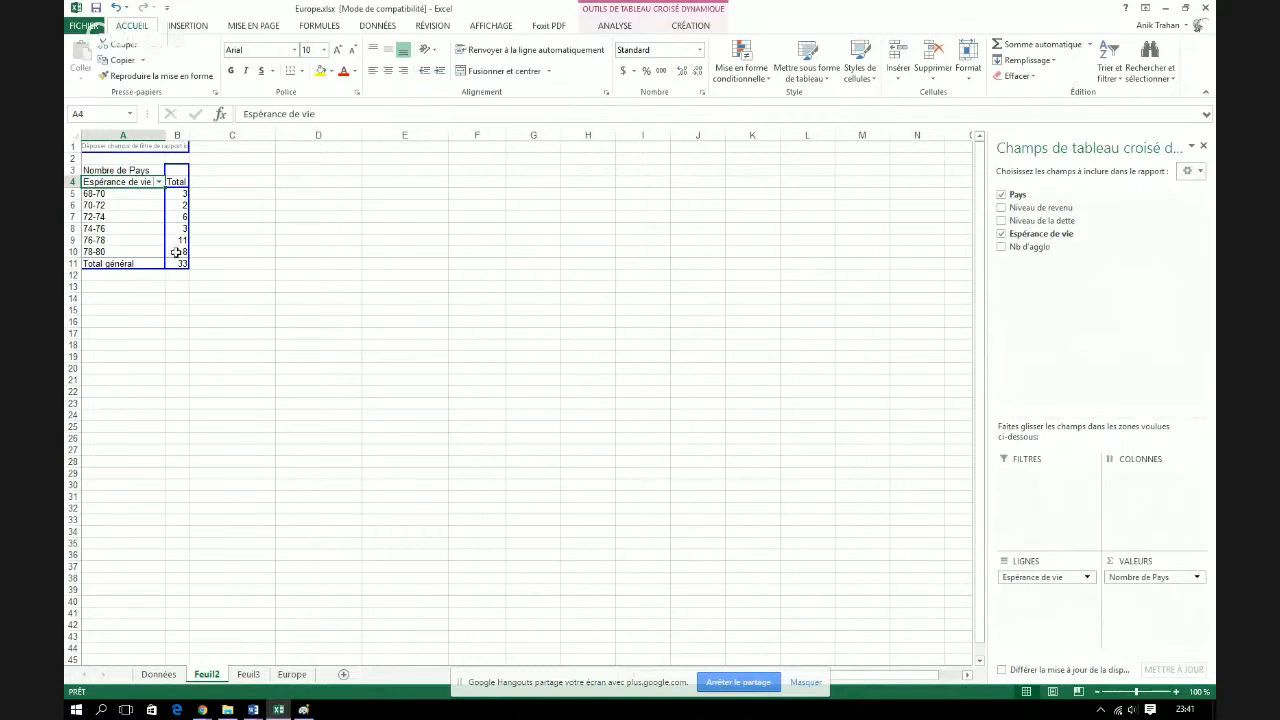
Copy the grouped PivotTable range A3:B11 and switch to the Feuil3 worksheet
{"action": "left_click_drag", "start_coordinate": [177, 263], "coordinate": [127, 172]}
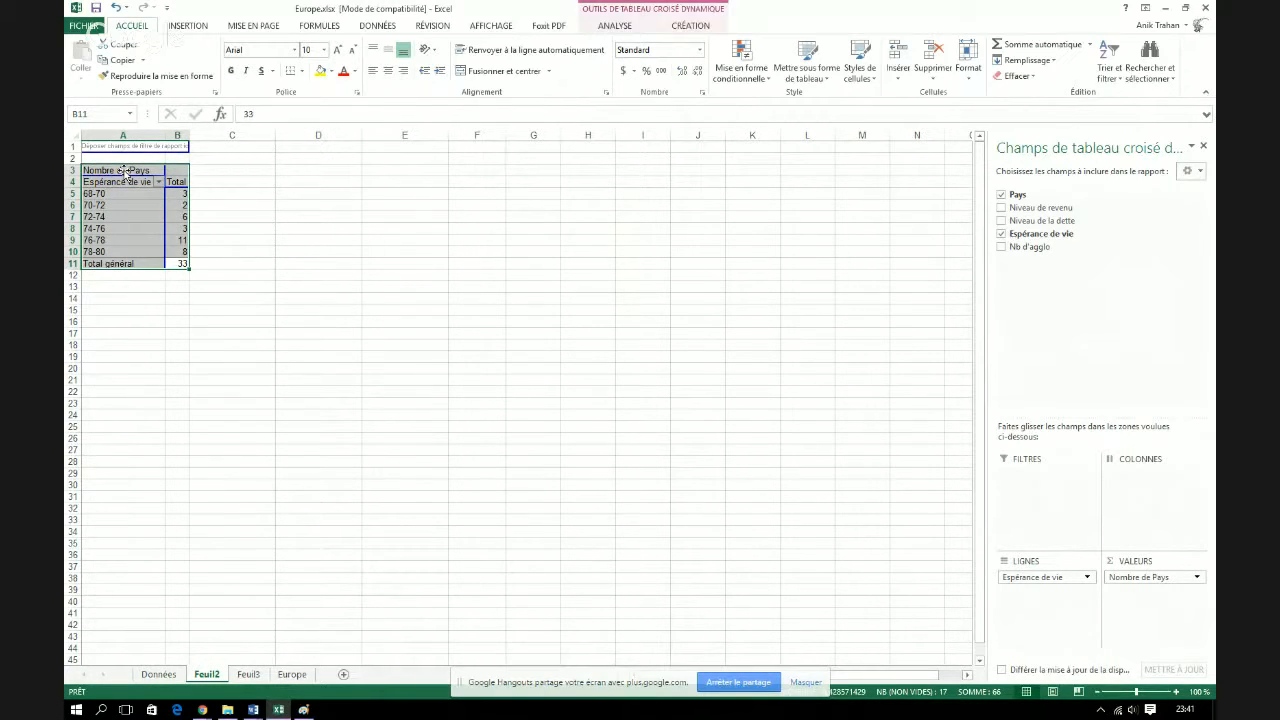
{"action": "key", "text": "ctrl+c"}
{"action": "left_click", "coordinate": [252, 675]}
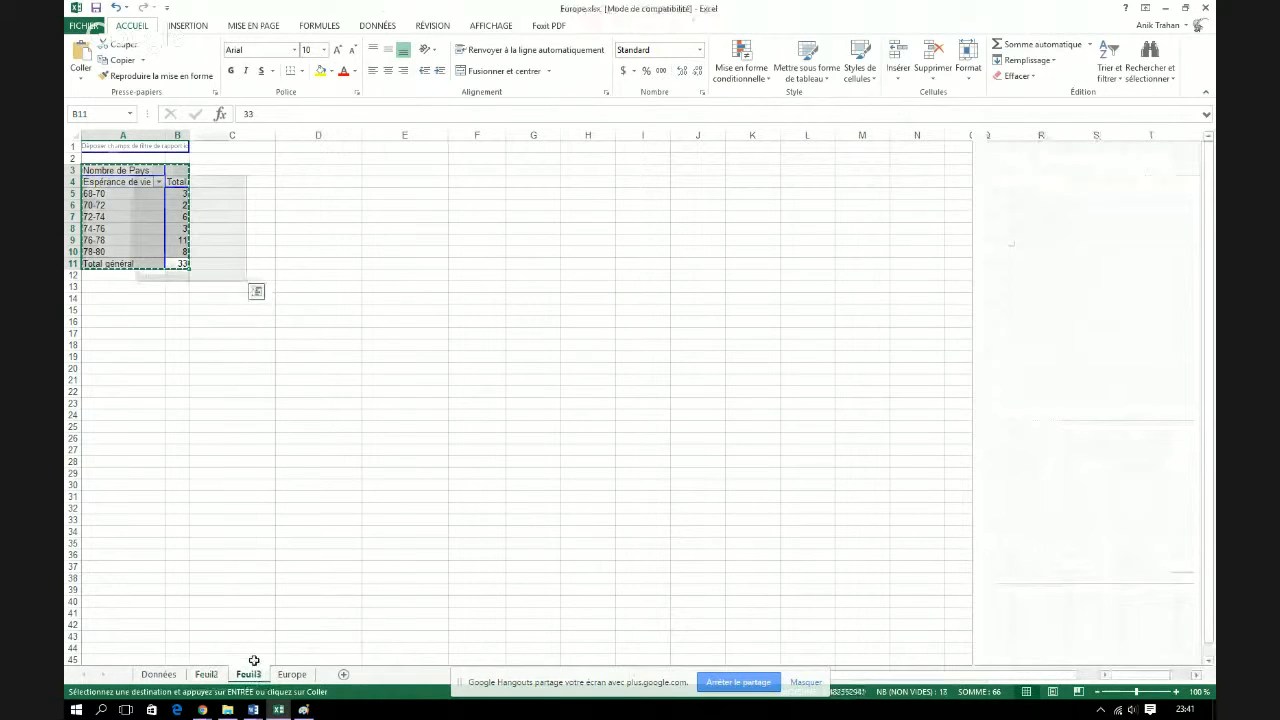